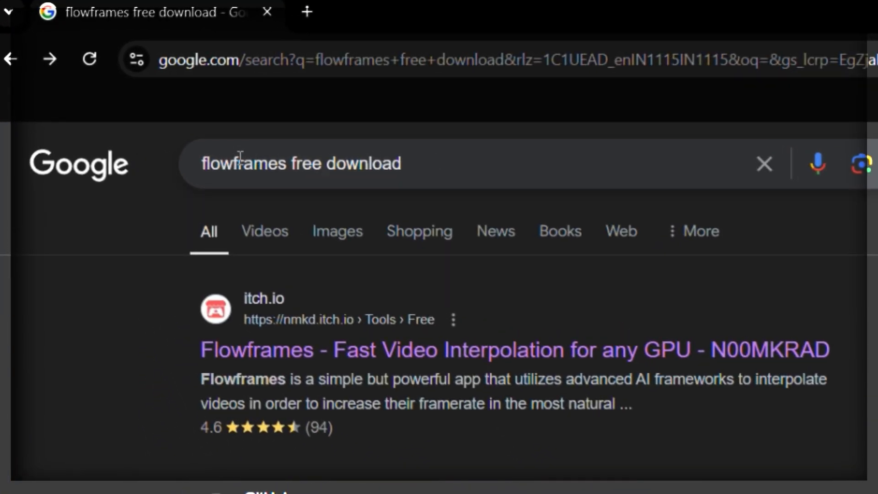
- Open the Flowframes page on itch.io from the search results
left_click_drag(447, 170, 158, 173)
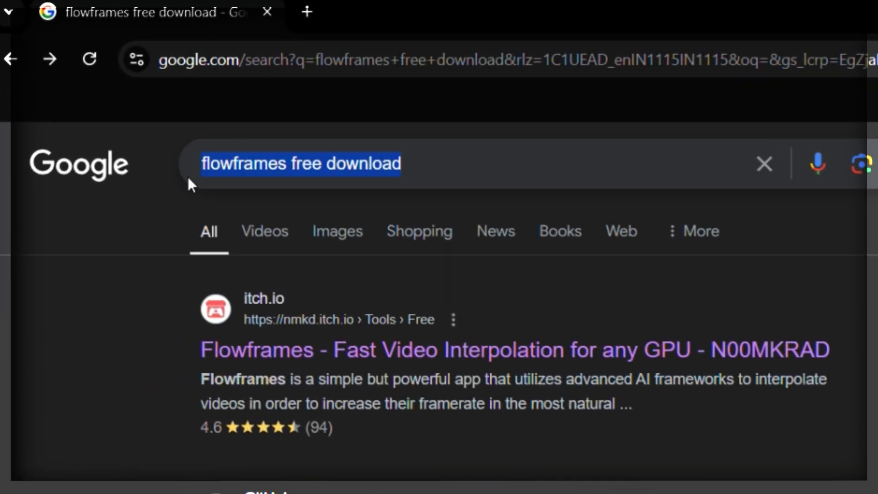
left_click(177, 373)
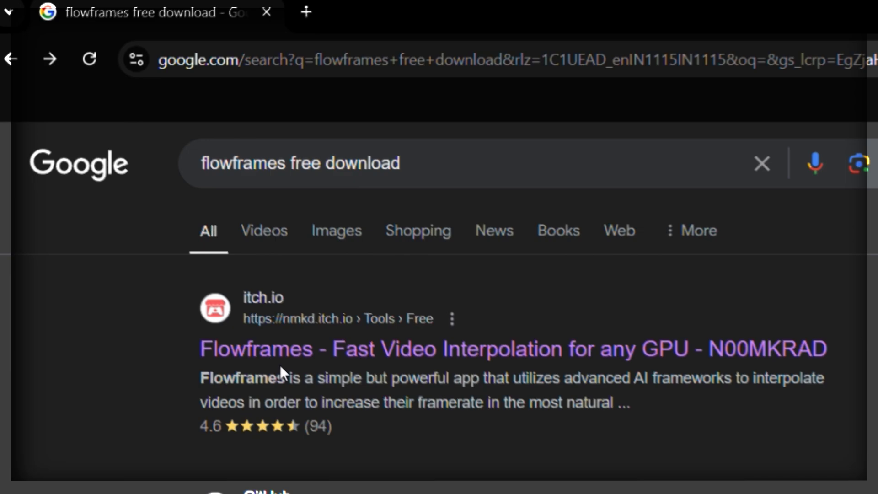
left_click(282, 323)
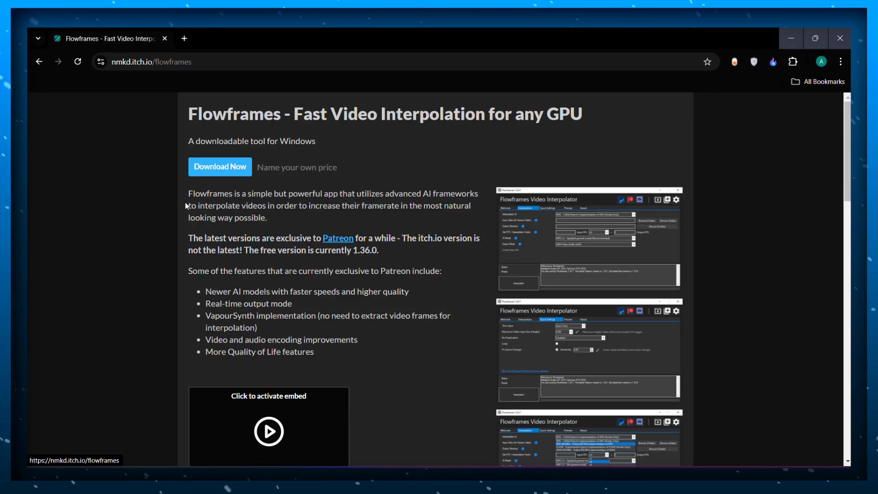
- Download the Flowframes 1.36.0 web installer for free, skipping payment, and run it
left_click(242, 167)
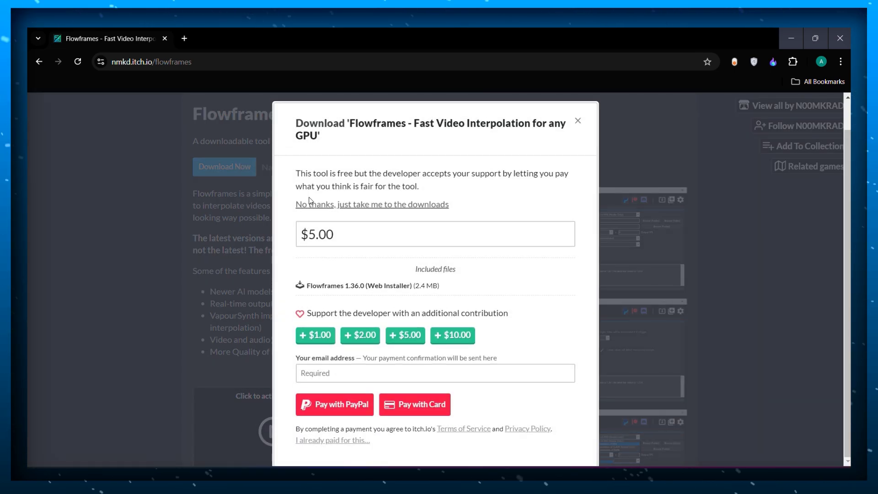
left_click(344, 205)
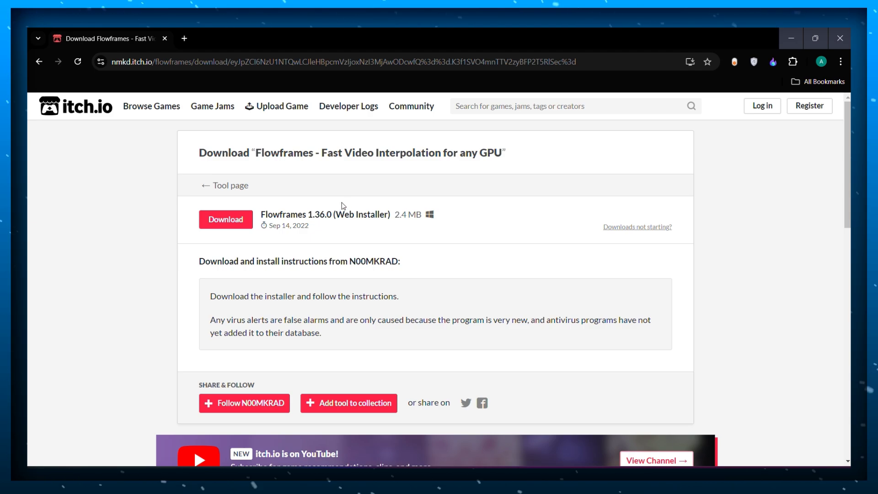
left_click(237, 222)
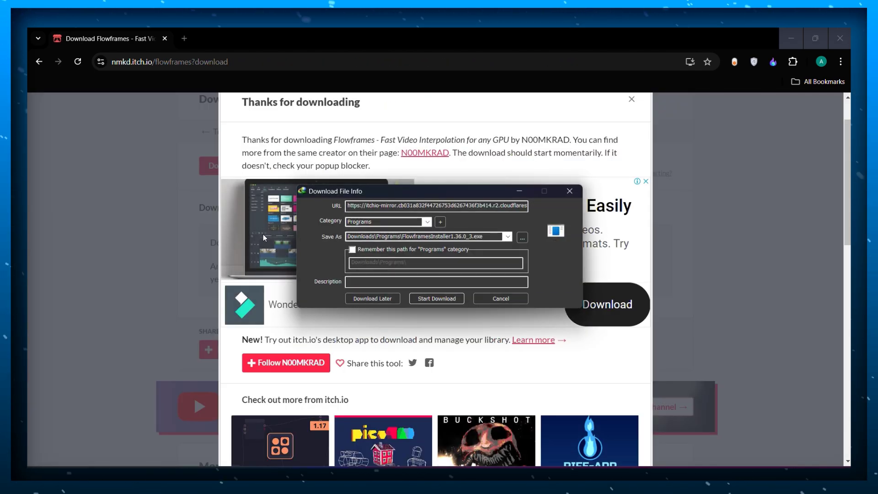
left_click(430, 299)
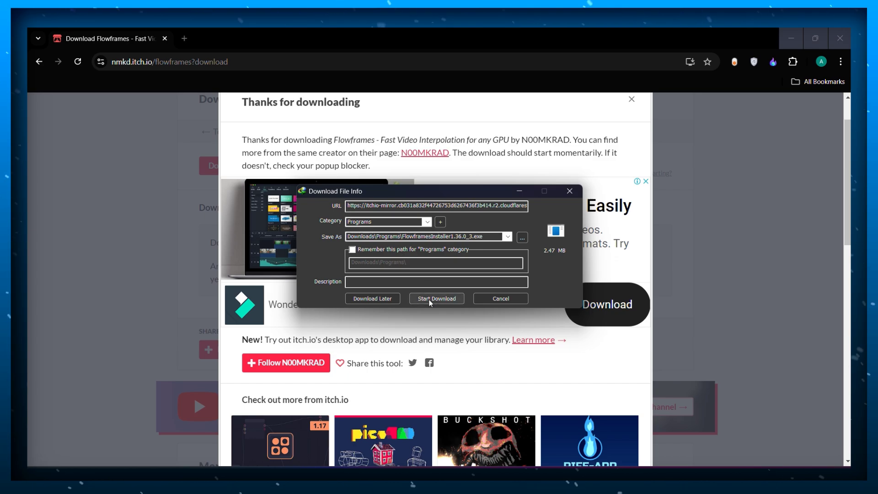
left_click(354, 286)
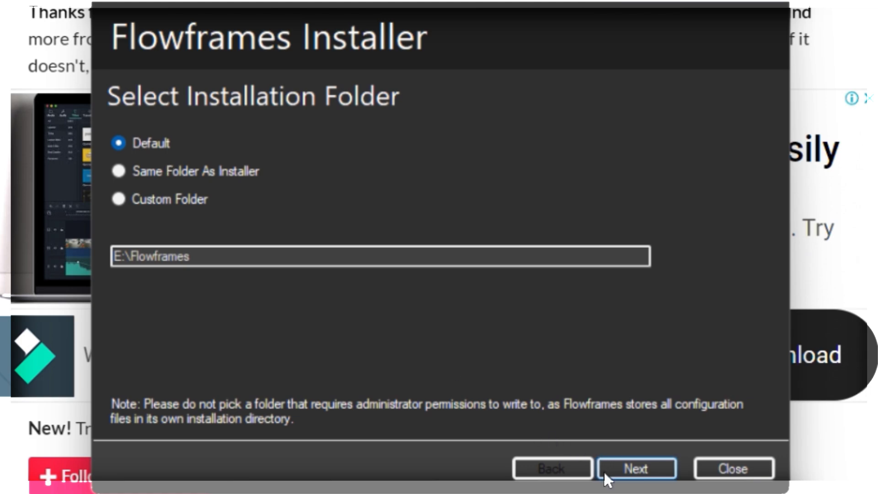
- Keep the E:\Flowframes folder, choose Vulkan+CUDA GPU support and RTX 30 Pytorch
left_click(612, 469)
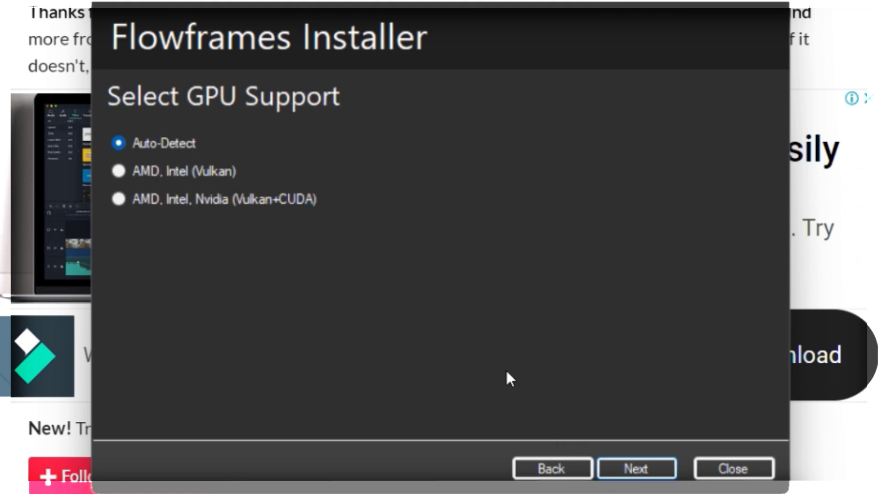
left_click(262, 214)
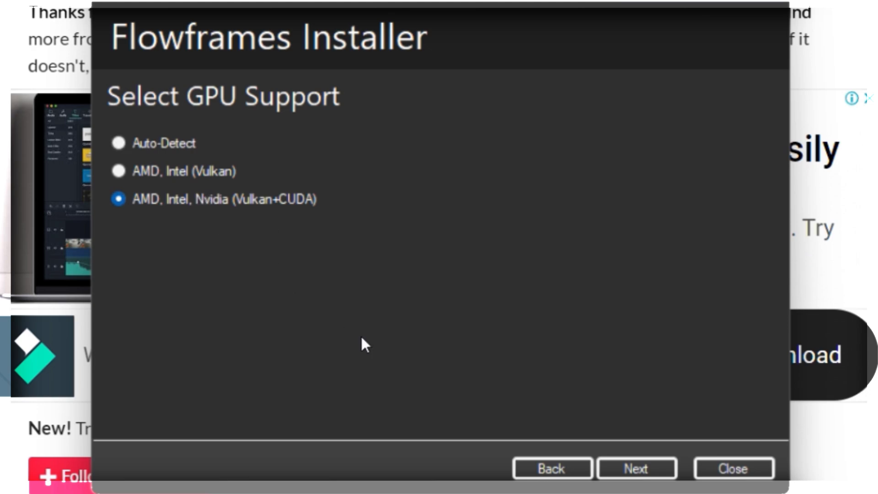
left_click(613, 469)
left_click(612, 469)
left_click(250, 198)
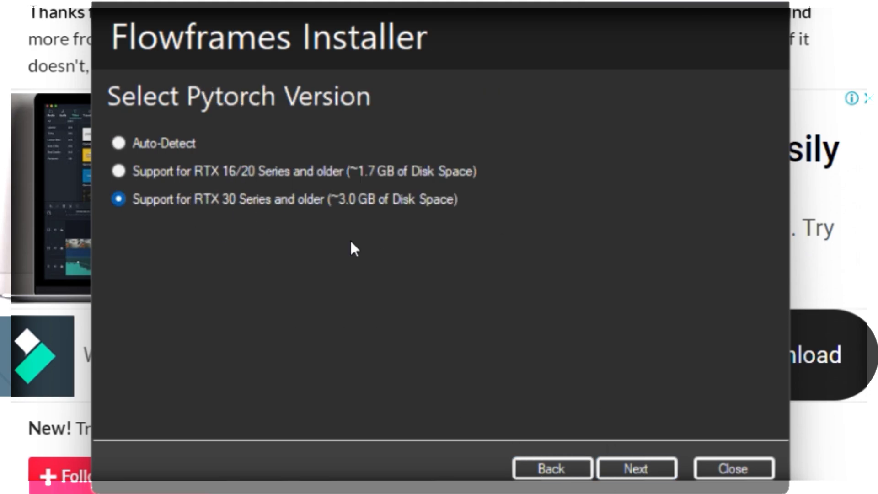
- Run the installation and turn off launching Flowframes after the installer closes
left_click(667, 477)
left_click(659, 468)
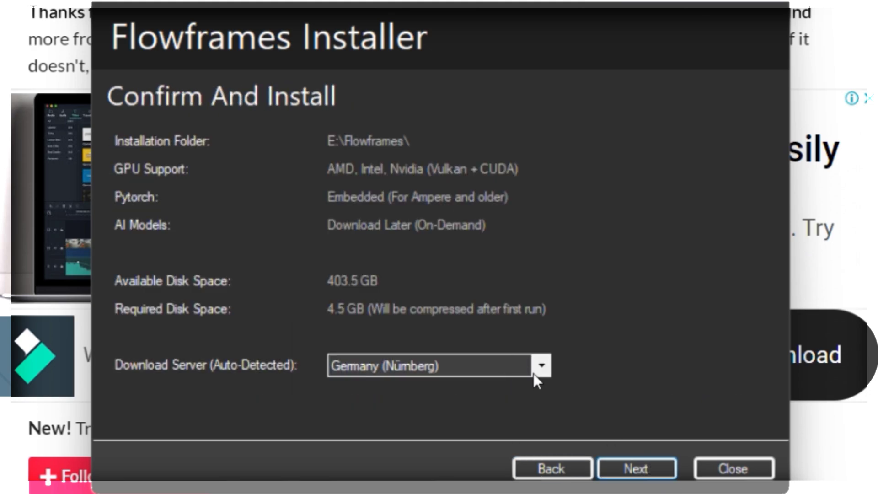
left_click(539, 372)
left_click(661, 476)
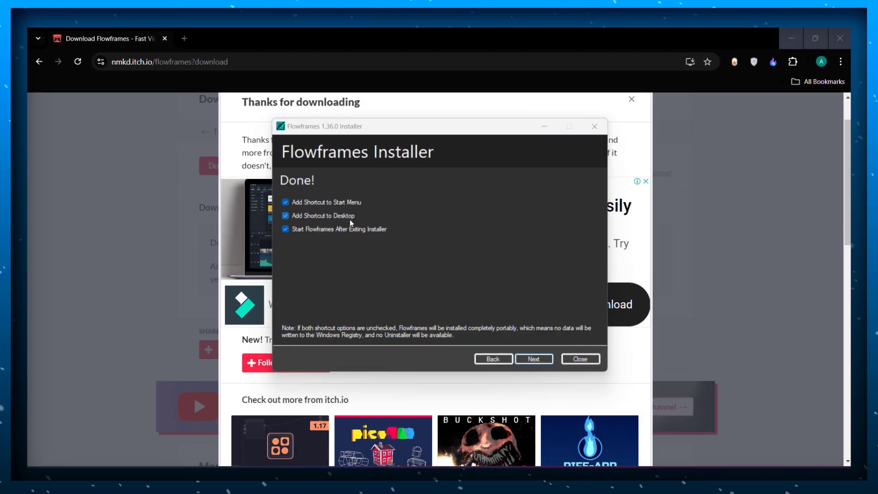
left_click(325, 230)
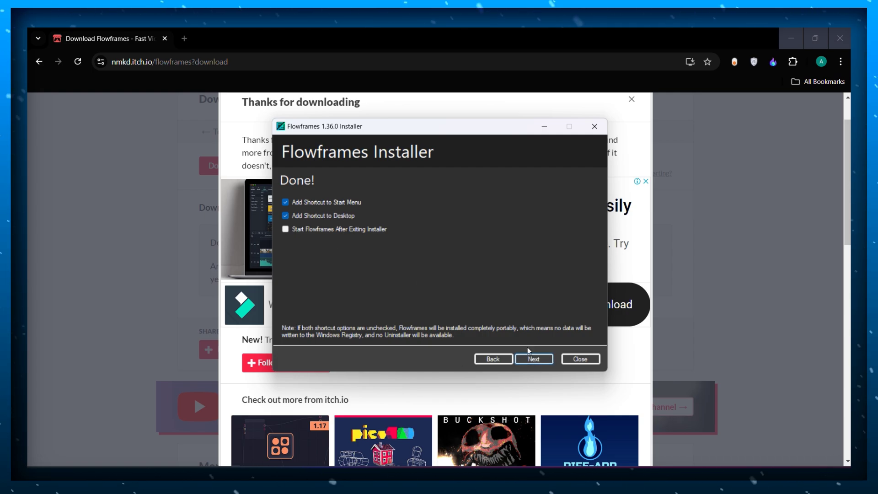
- Move the Flowframes shortcut to the desktop centre, launch it, and open the Interpolation tab
key("Return")
key("super+d")
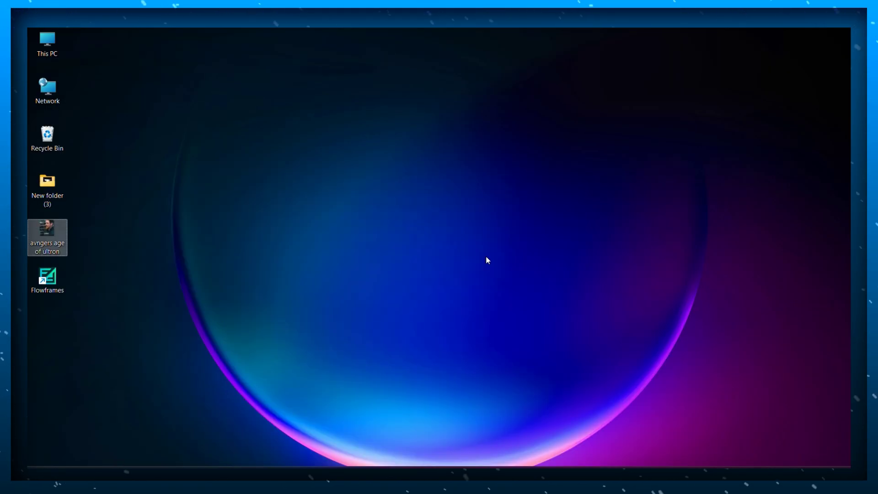
left_click_drag(49, 279, 73, 282)
left_click_drag(454, 238, 455, 237)
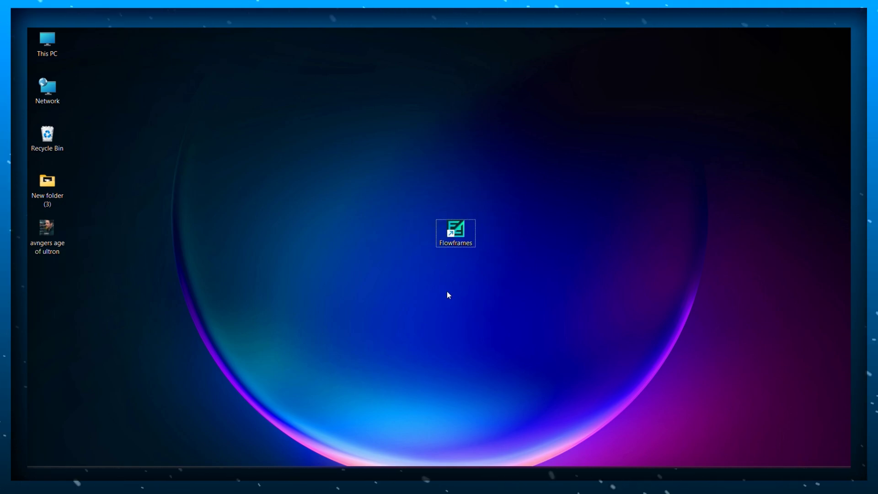
double_click(460, 230)
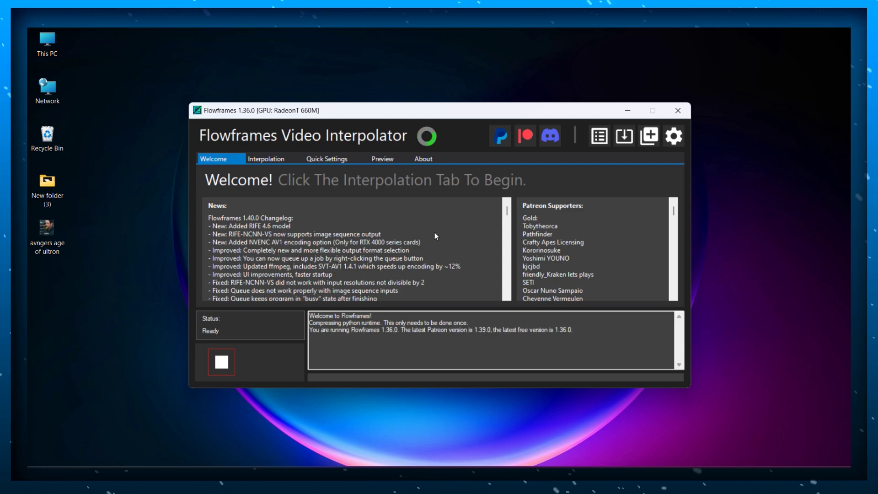
left_click(278, 160)
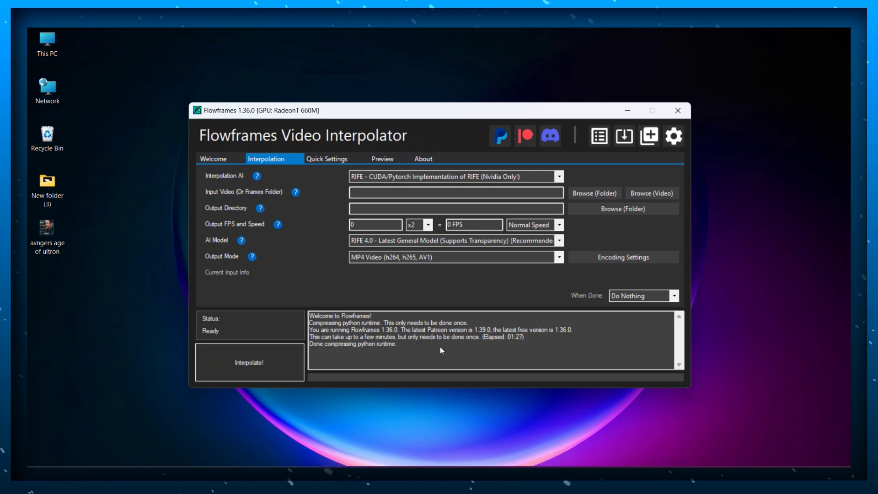
- Load 'avngers age of ultron' as the 60 FPS input video
left_click(651, 192)
double_click(457, 238)
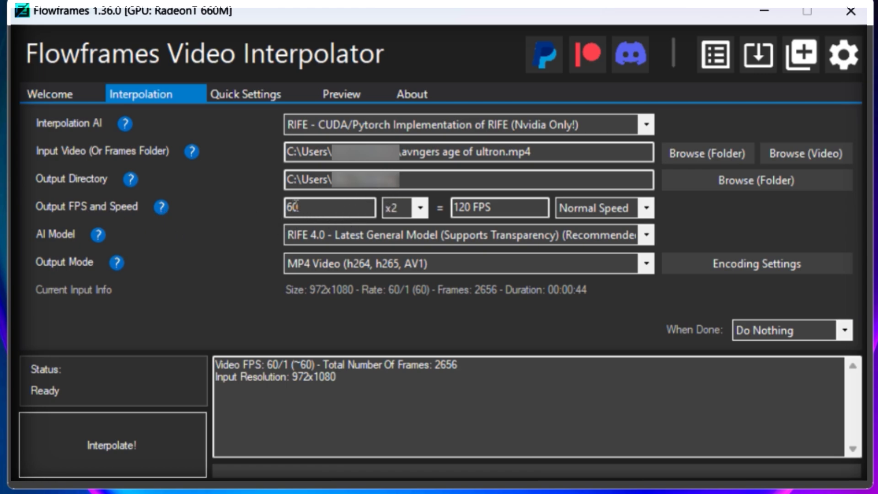
left_click_drag(303, 206, 249, 206)
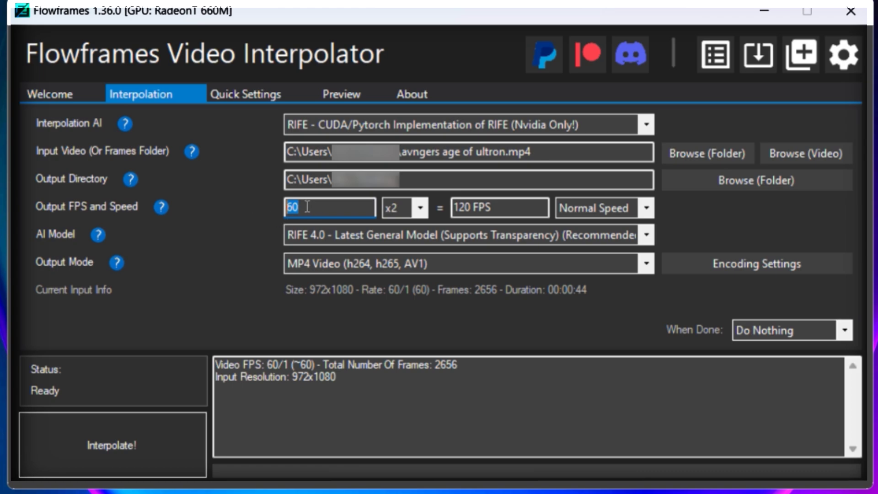
- Try the x3 and x4 multipliers, then settle on x2 for 120 FPS output
left_click(420, 210)
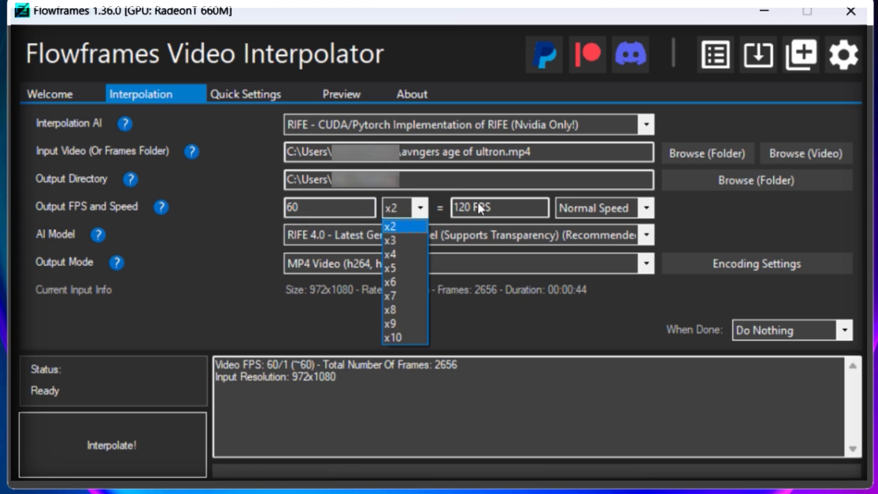
left_click(402, 227)
left_click(403, 208)
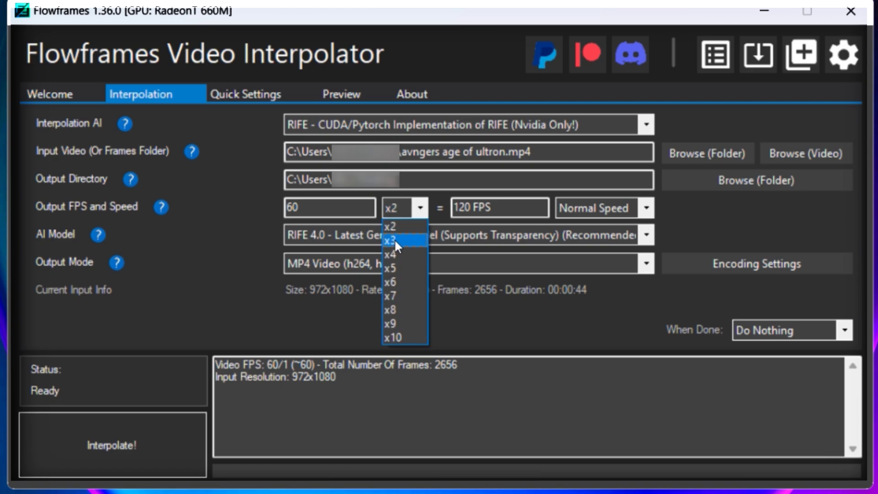
left_click(394, 240)
left_click(421, 213)
left_click(394, 253)
left_click(416, 212)
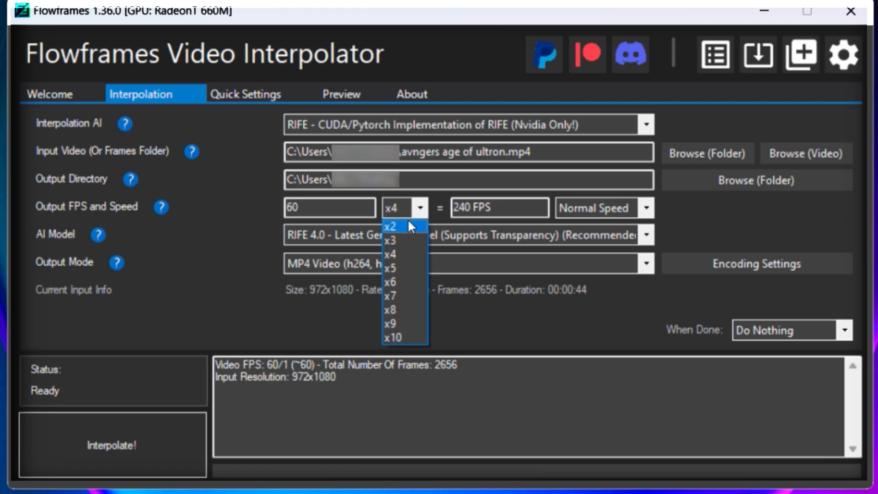
left_click(408, 226)
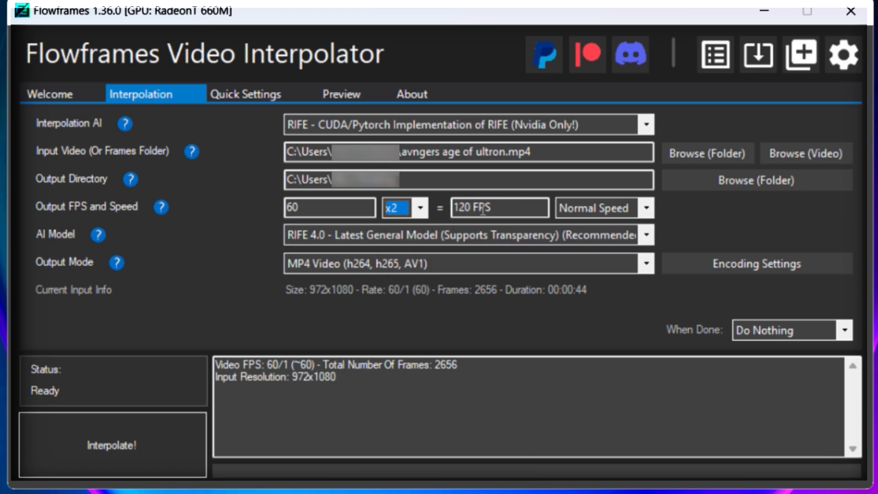
- Keep Normal Speed and MP4 Video output, then start interpolating
left_click(650, 210)
left_click(610, 227)
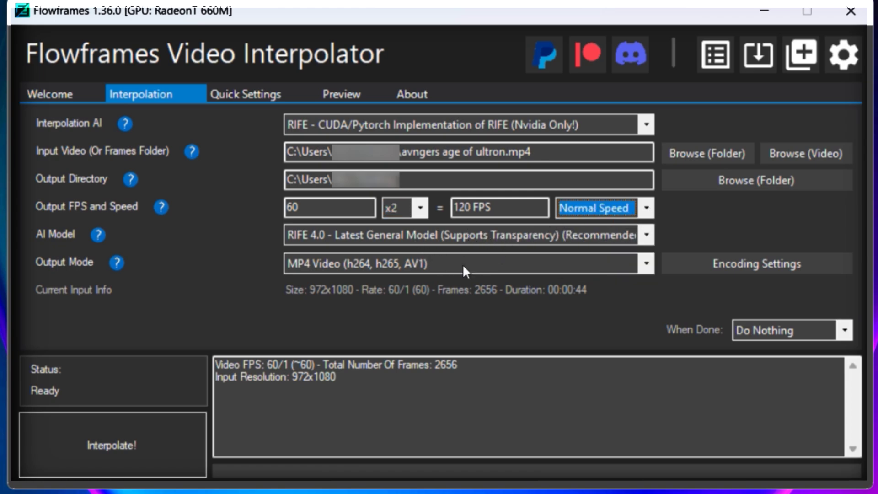
left_click(648, 265)
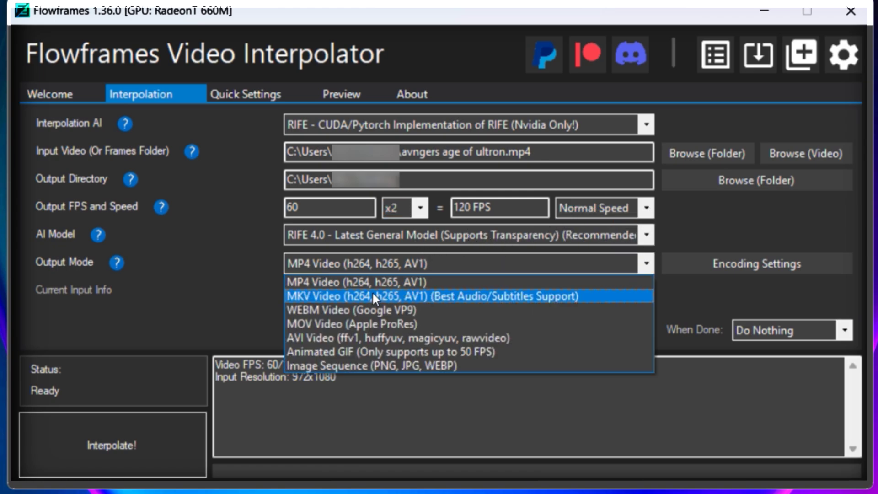
left_click(377, 281)
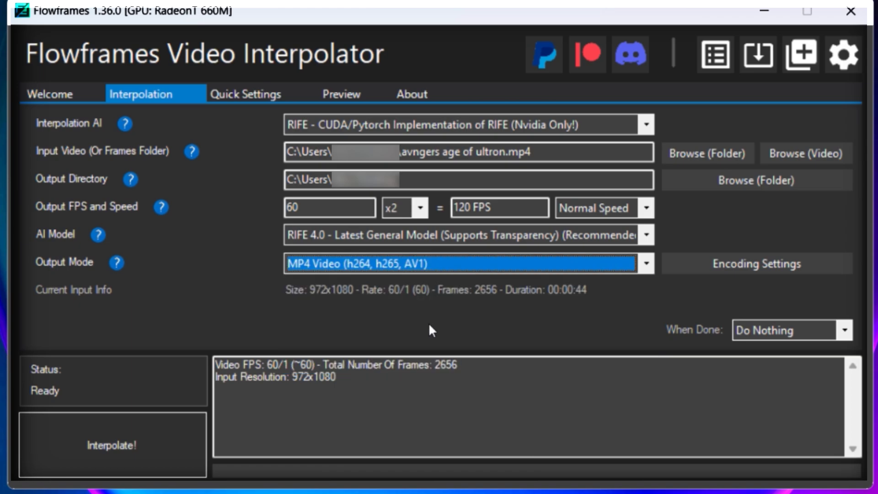
left_click(120, 448)
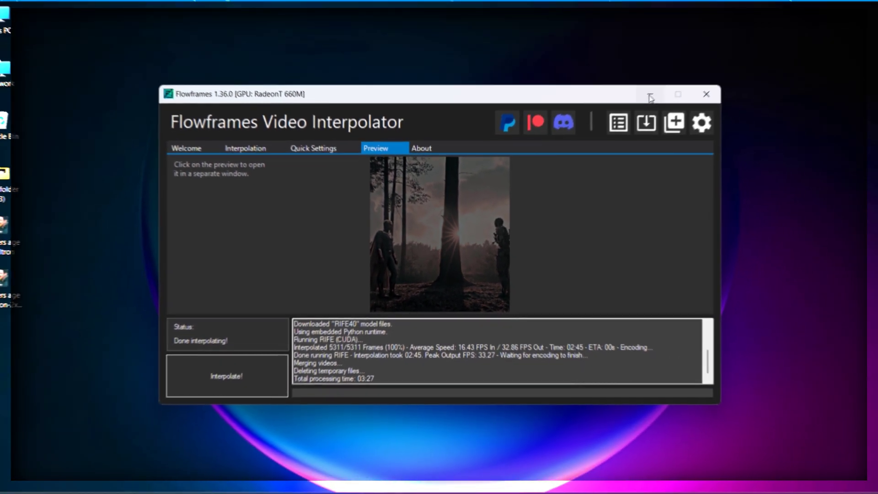
- Minimize Flowframes and move the interpolated MP4 output to the desktop centre
left_click(690, 65)
left_click_drag(46, 279, 459, 298)
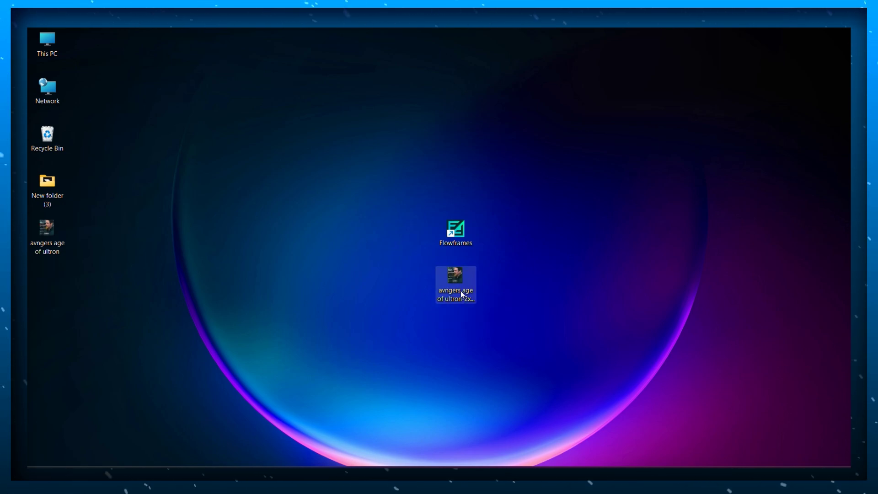
- Check the output video's Properties details, confirming a 120.00 frames/second frame rate
right_click(460, 292)
left_click(500, 220)
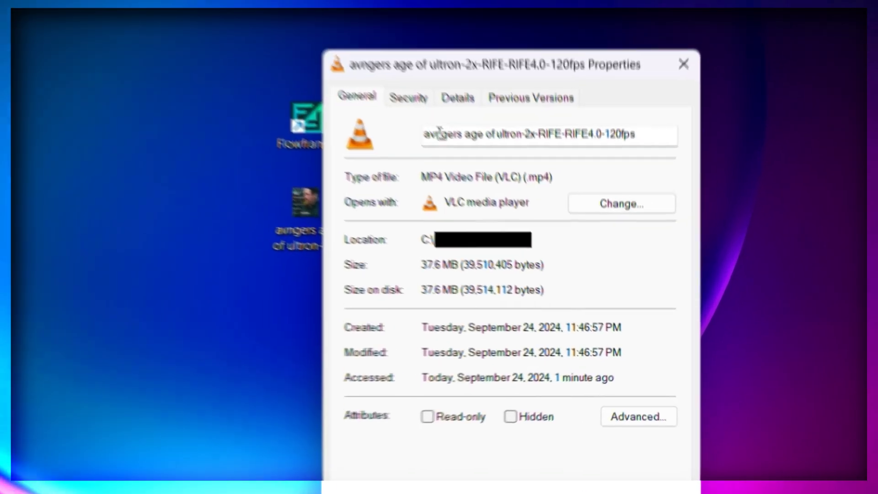
left_click(539, 217)
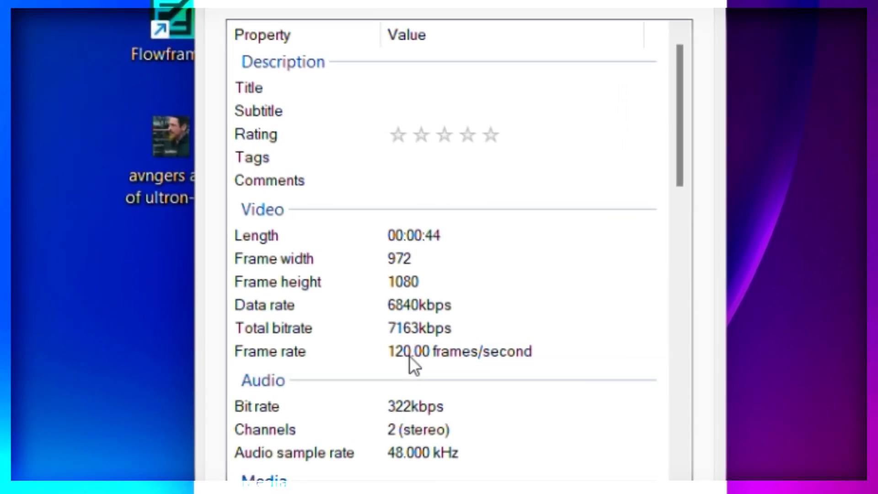
left_click(429, 357)
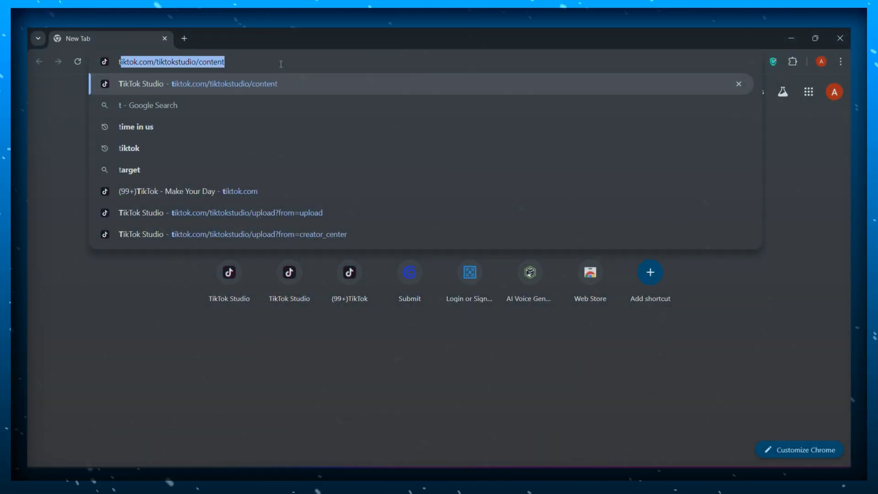
- Upload 'avngers age of ultron-2x-RIFE-RIFE4.0-120fps.mp4' in TikTok Studio
left_click(265, 84)
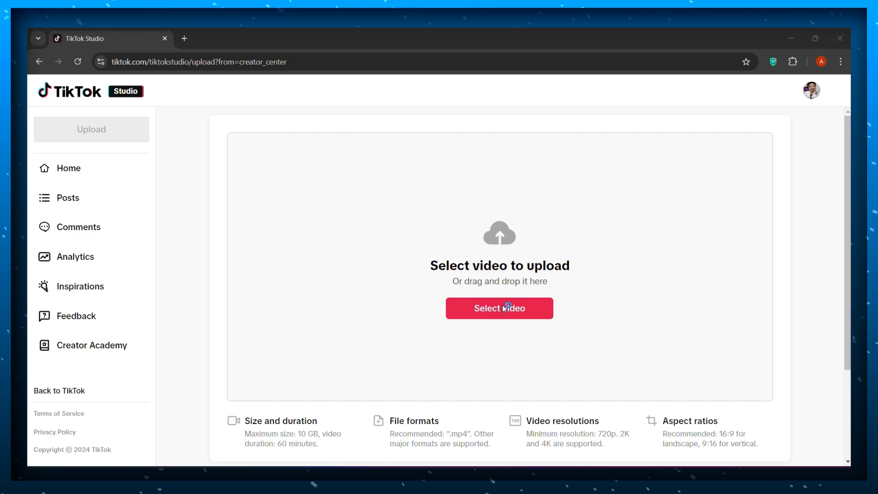
left_click(505, 307)
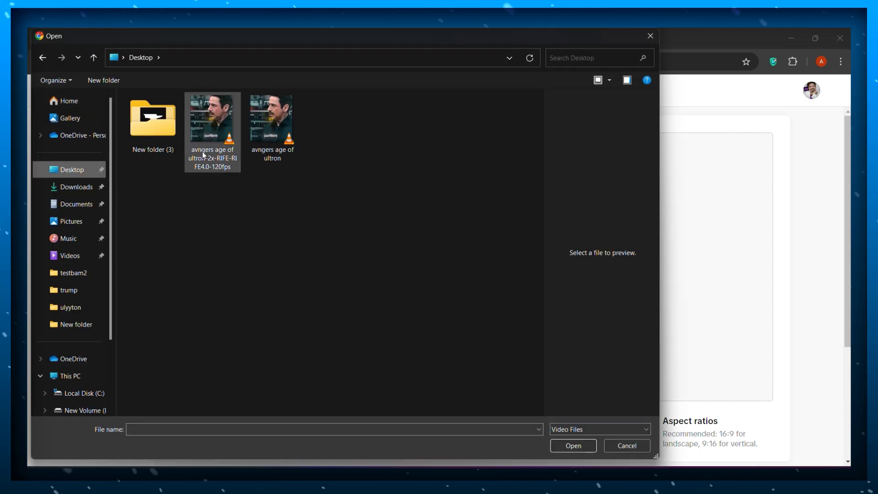
left_click(216, 144)
left_click(586, 446)
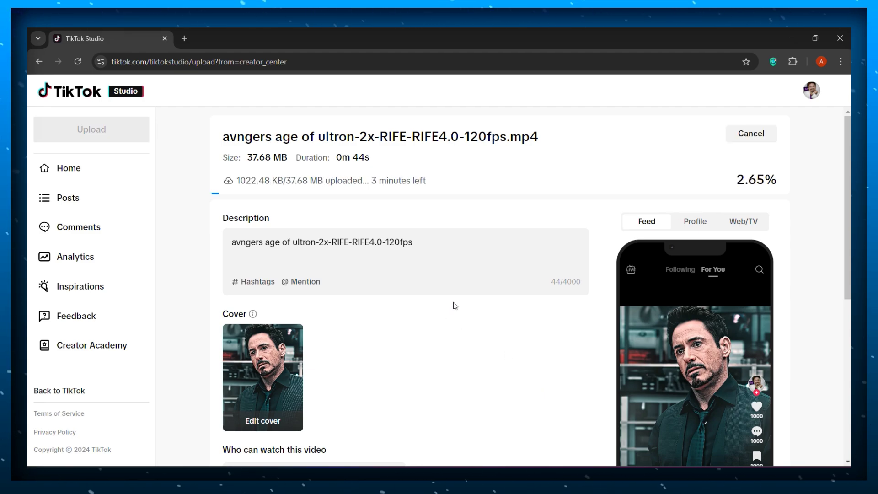
- Set the Avengers title frame as the video cover and scroll to the Post button
scroll(455, 305, "down", 3)
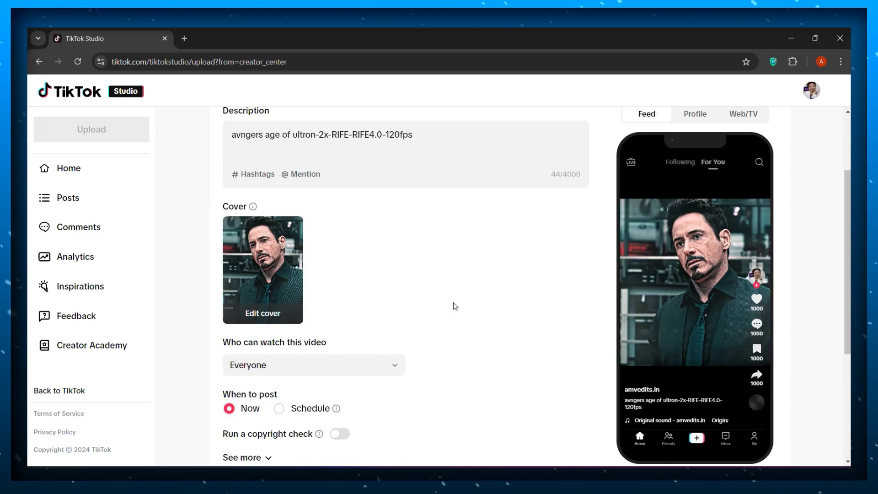
scroll(313, 280, "down", 2)
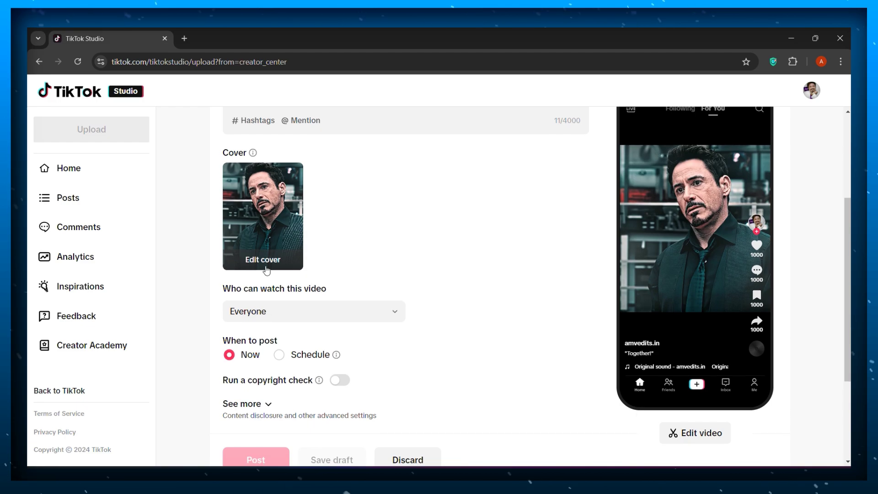
left_click(265, 267)
left_click_drag(355, 363, 349, 364)
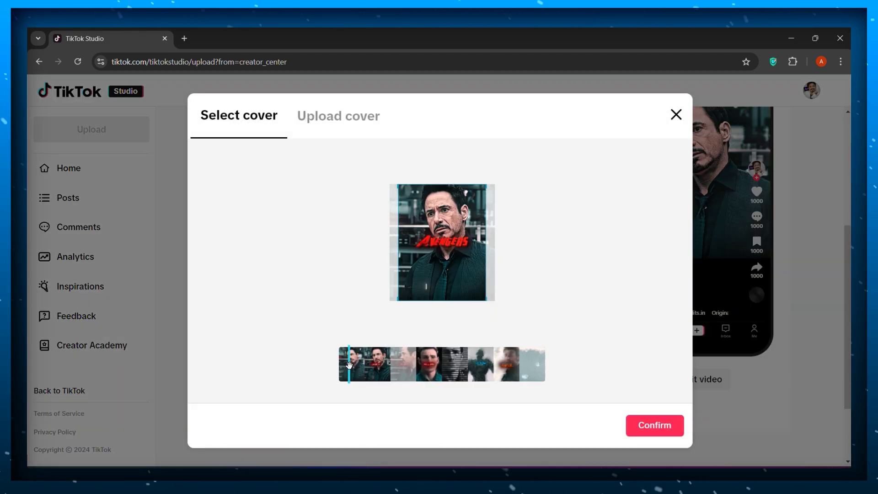
left_click(654, 426)
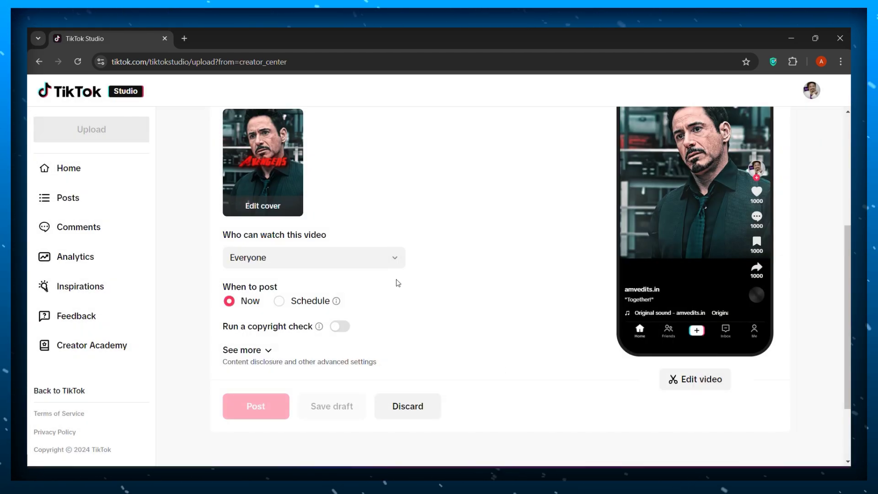
scroll(411, 306, "up", 5)
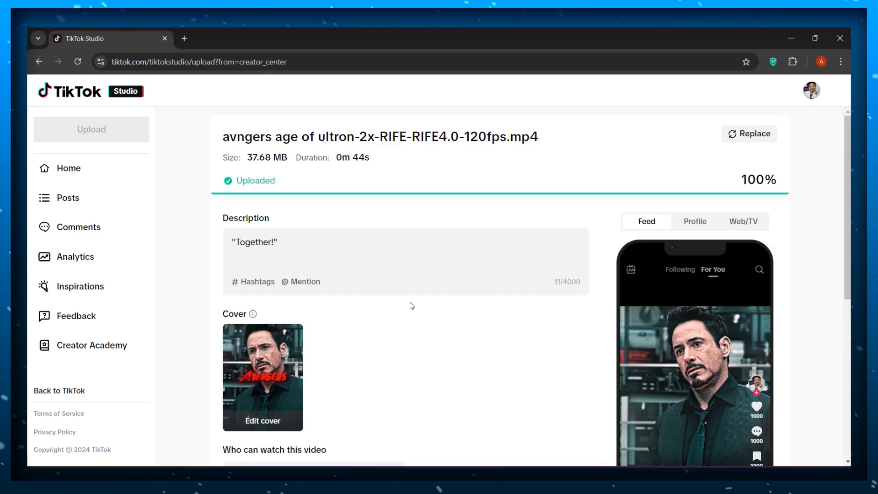
scroll(412, 306, "down", 6)
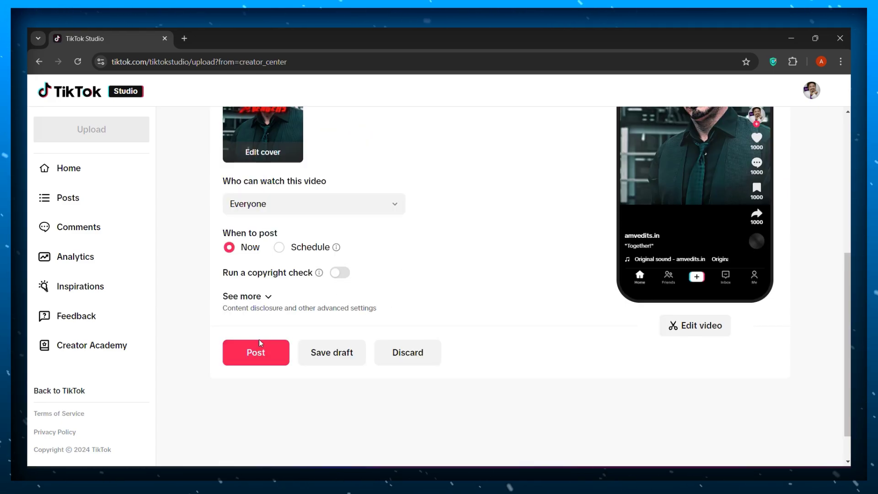